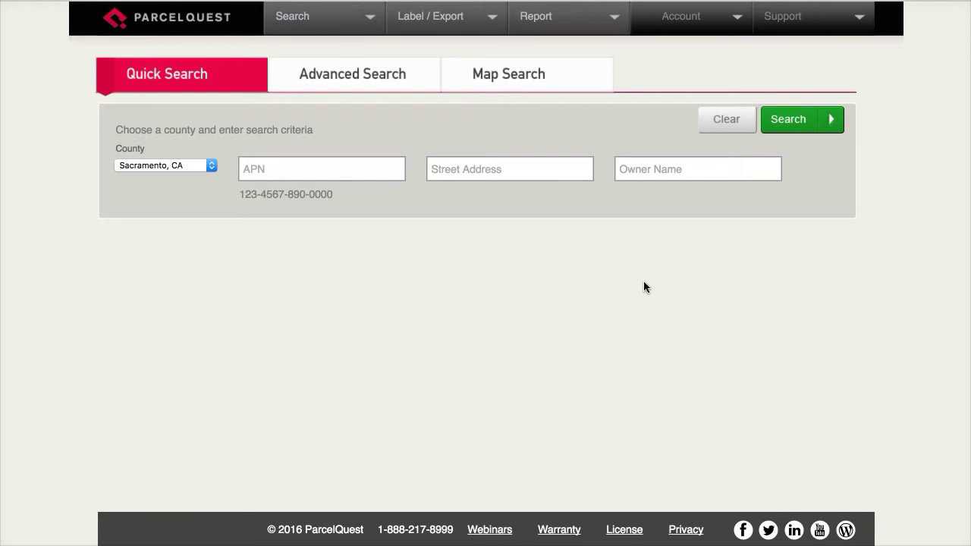
- Search Sacramento County parcels by street address 'Hulett' and view the ten matching results
click(476, 172)
text(Hulett)
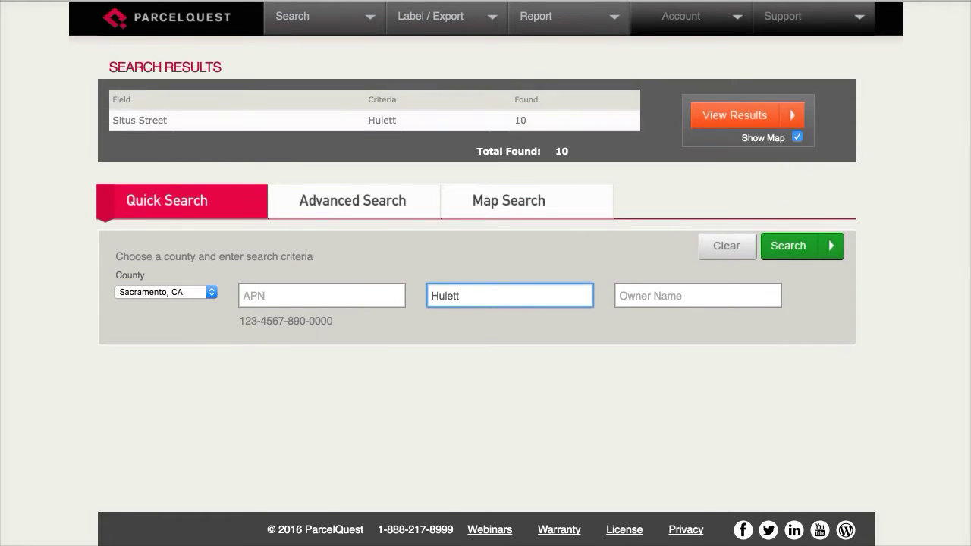
click(711, 120)
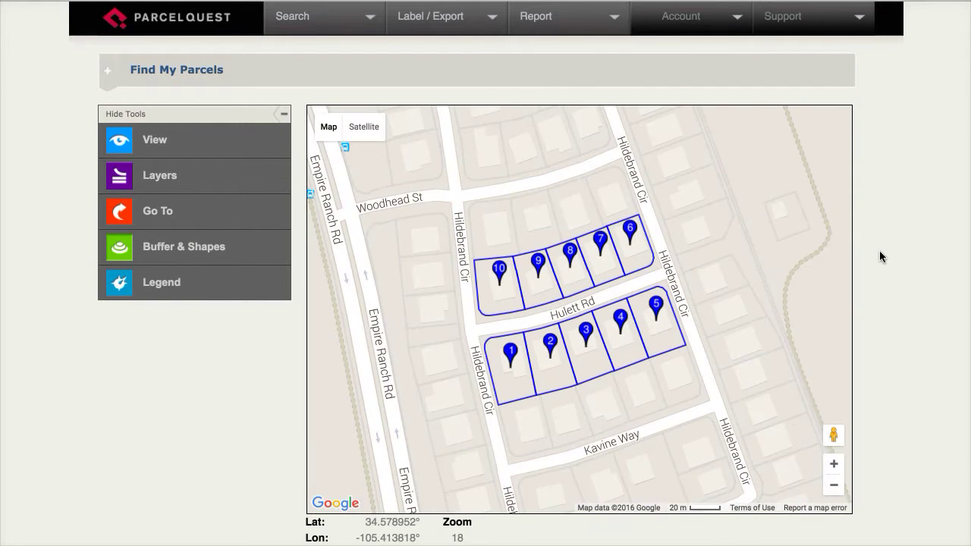
- Scroll down to the Results list and preview the printout of the results page
scroll(879, 256, down, 1)
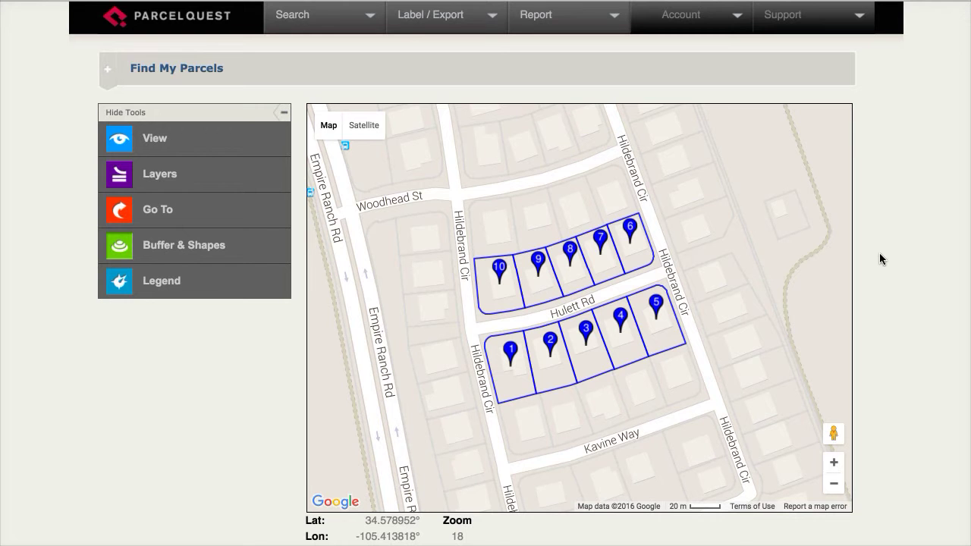
scroll(880, 270, down, 5)
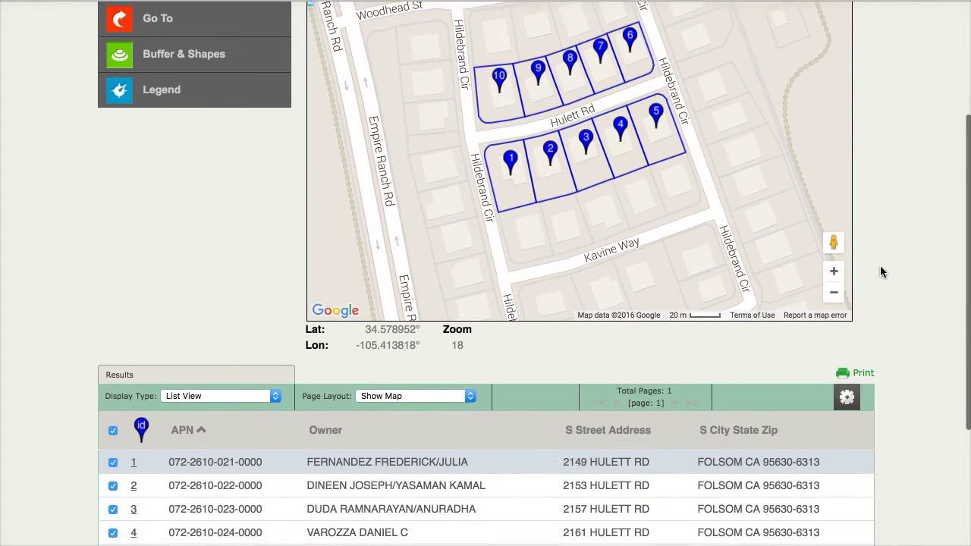
scroll(881, 271, down, 1)
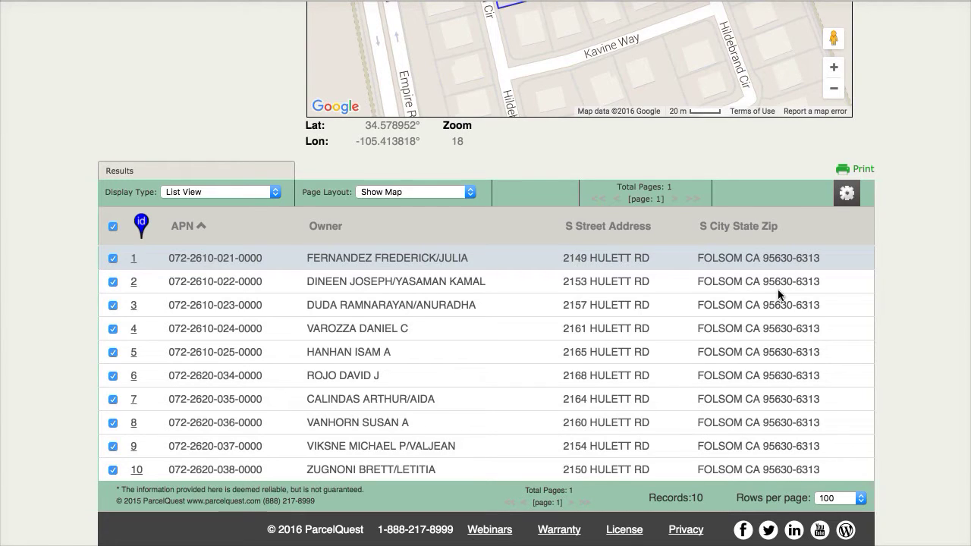
click(847, 169)
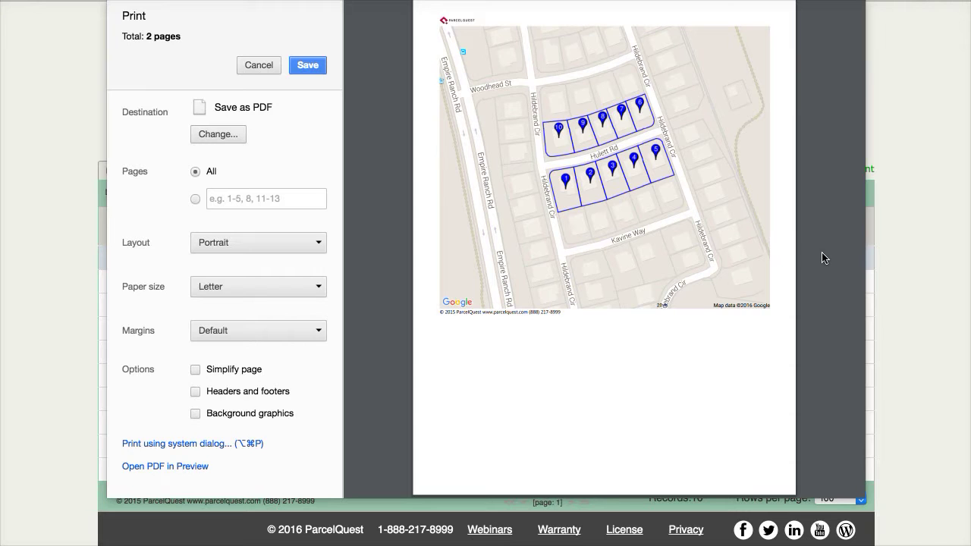
- Review the two-page print preview with the map, then cancel it without saving
scroll(824, 258, down, 5)
scroll(824, 258, down, 3)
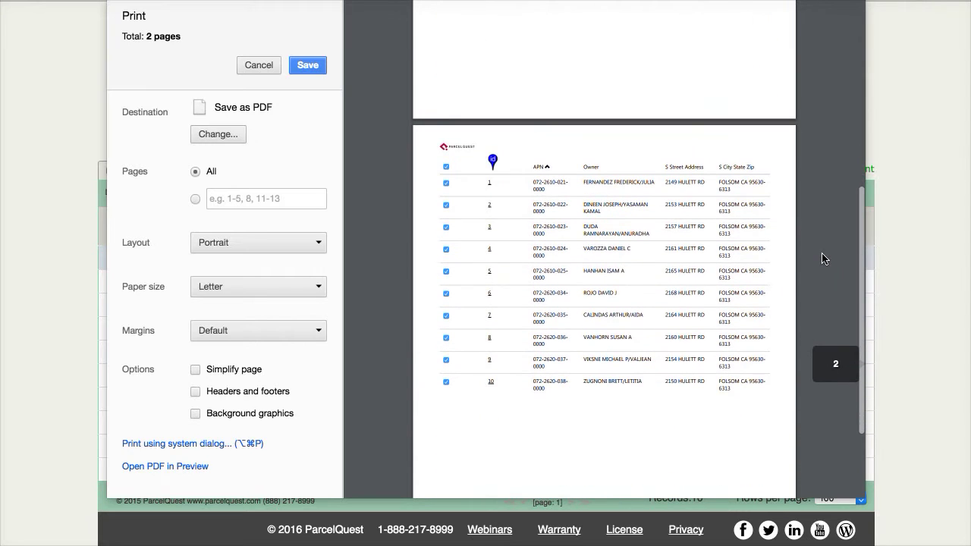
scroll(819, 257, down, 2)
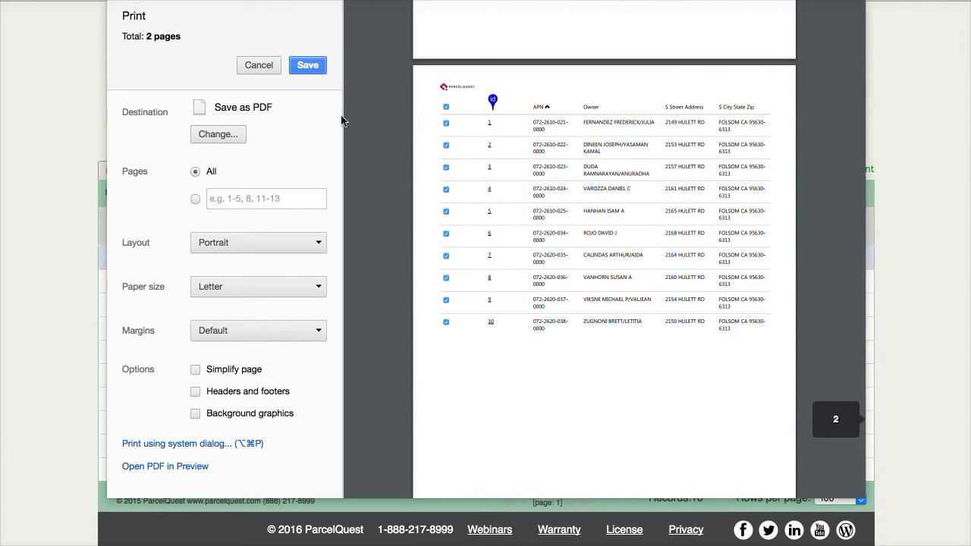
click(262, 64)
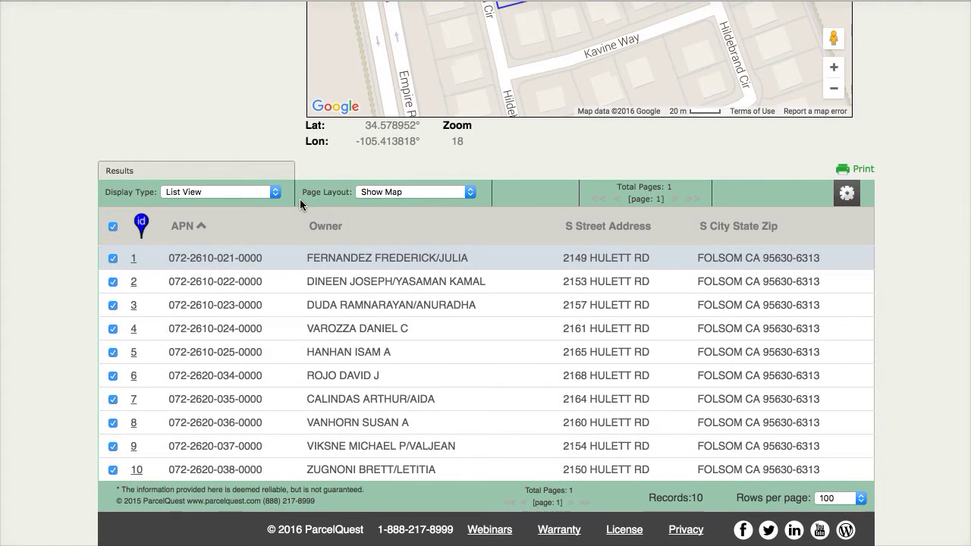
- Set Page Layout to Hide Map and preview the single-page parcel table printout
click(392, 191)
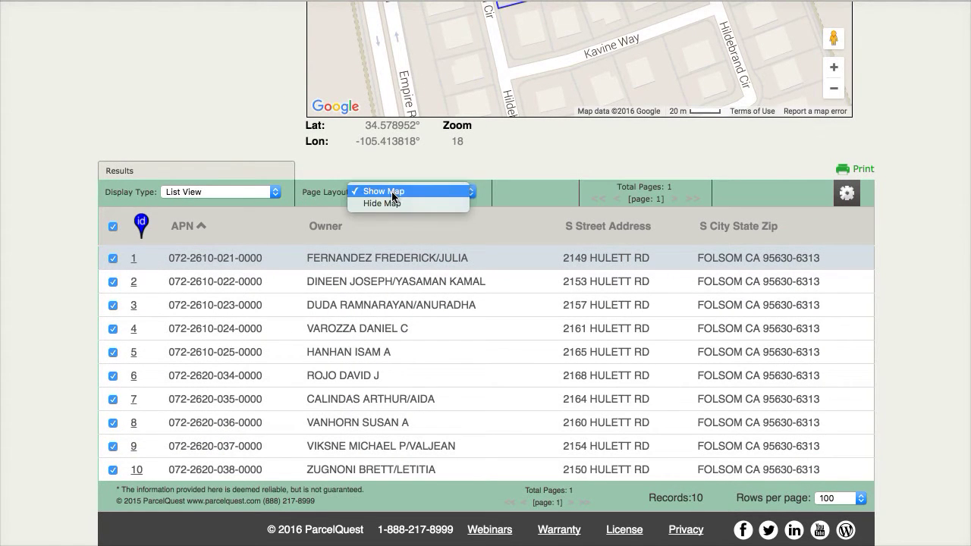
click(390, 203)
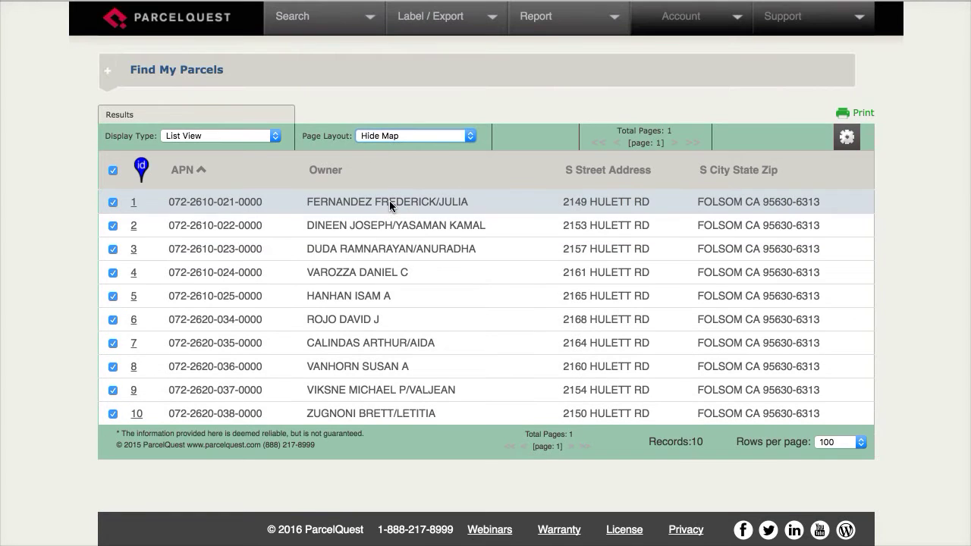
click(859, 113)
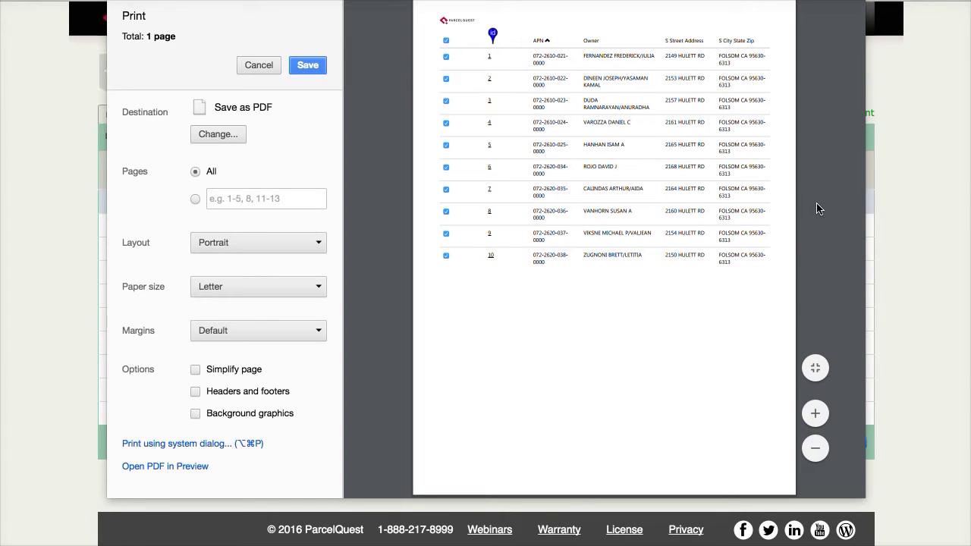
click(263, 66)
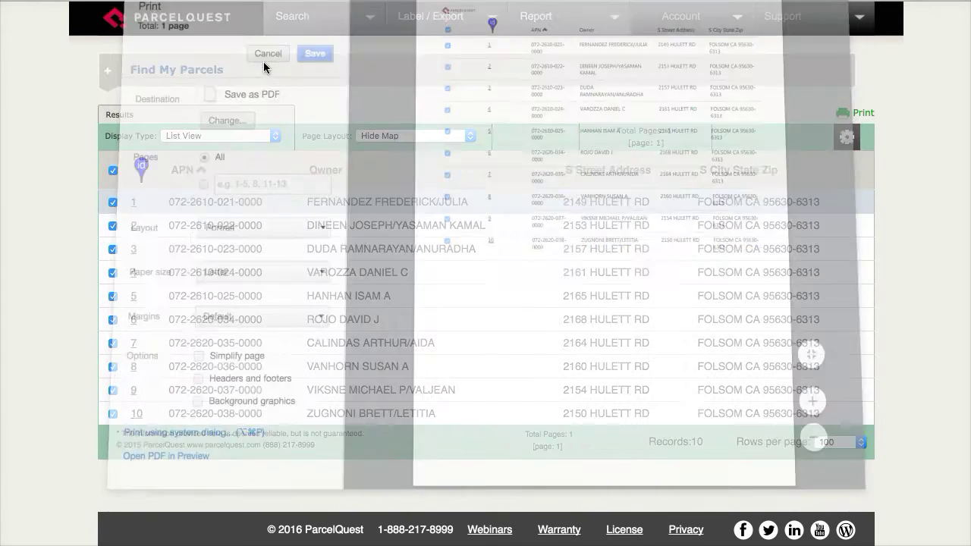
click(393, 136)
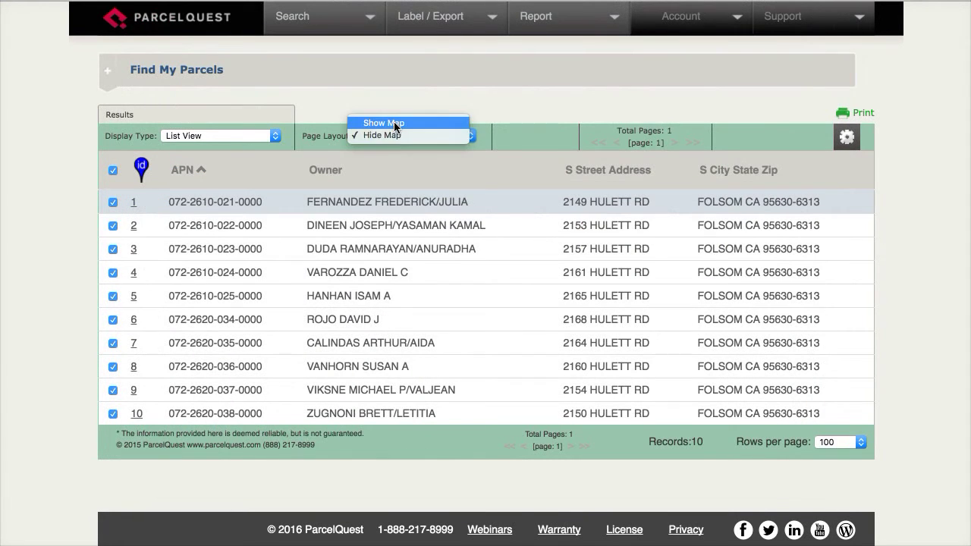
- Show the map again and switch to detailed assessor data for parcel 4
click(393, 122)
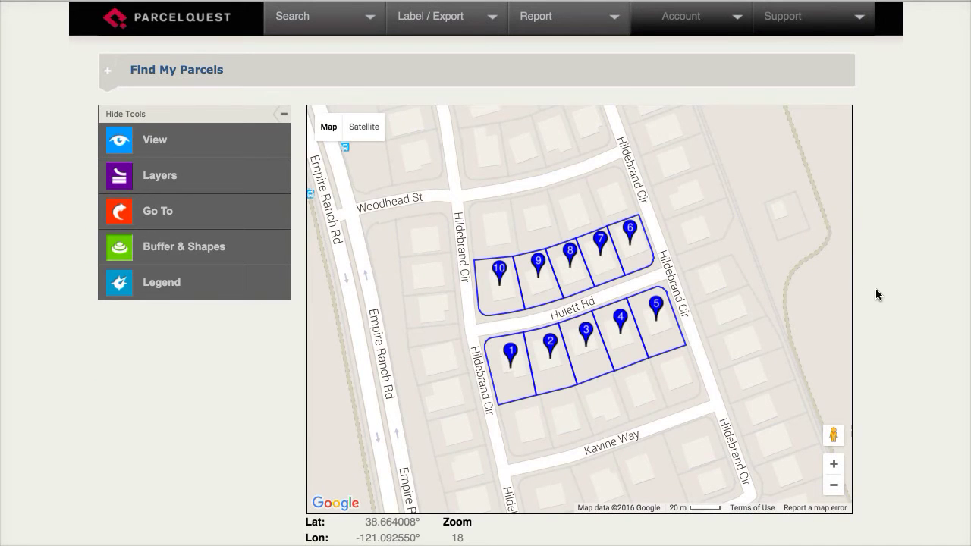
scroll(910, 304, down, 5)
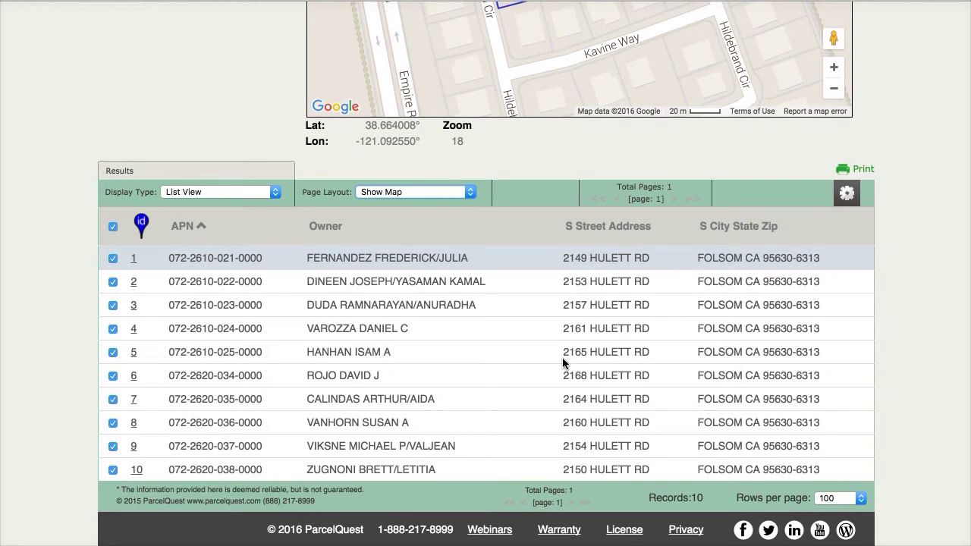
click(134, 330)
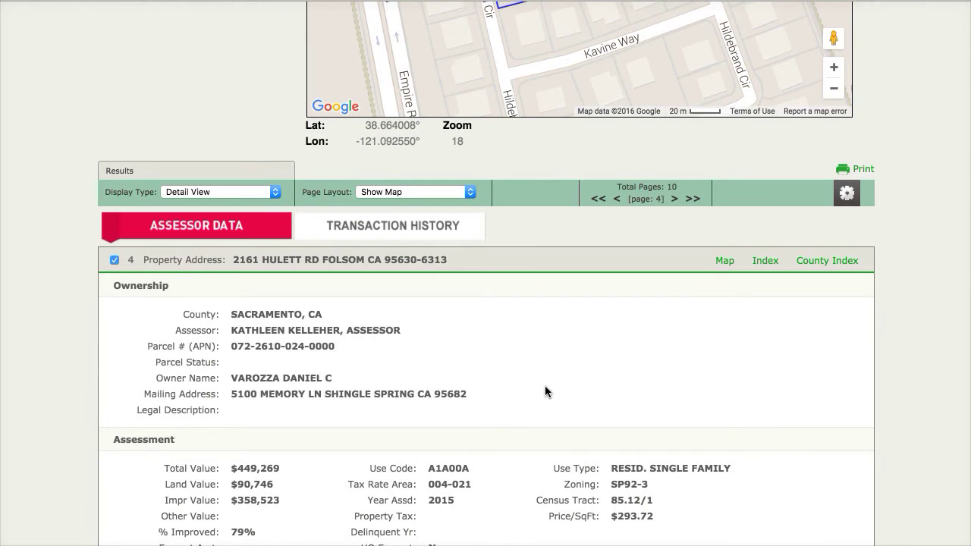
- Preview the parcel 4 detail page printout, then cancel without saving
click(862, 170)
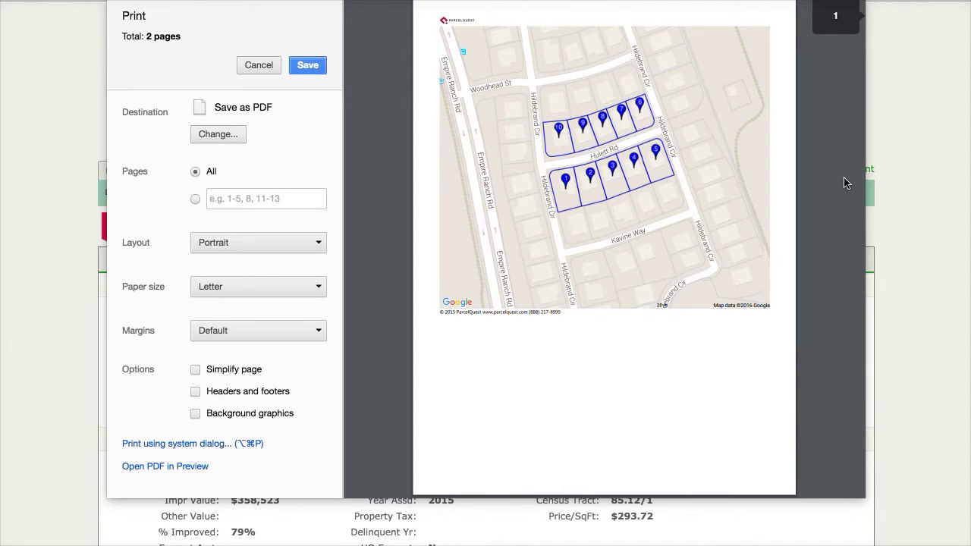
scroll(812, 329, down, 3)
scroll(812, 330, down, 8)
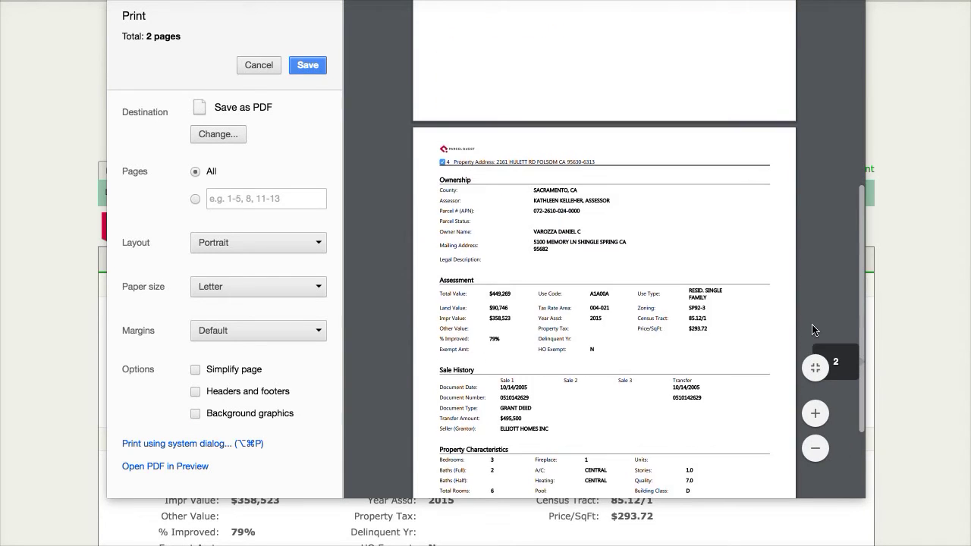
scroll(812, 329, down, 2)
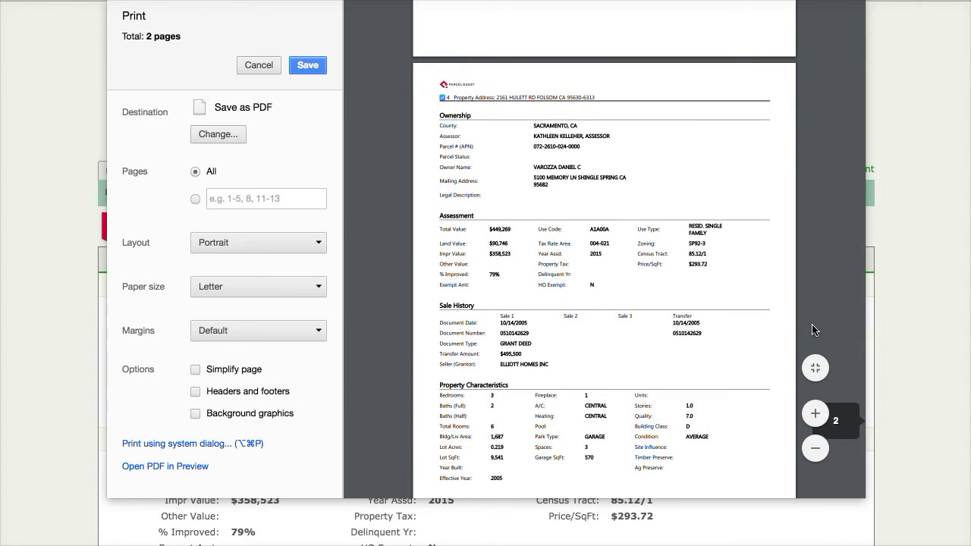
click(271, 70)
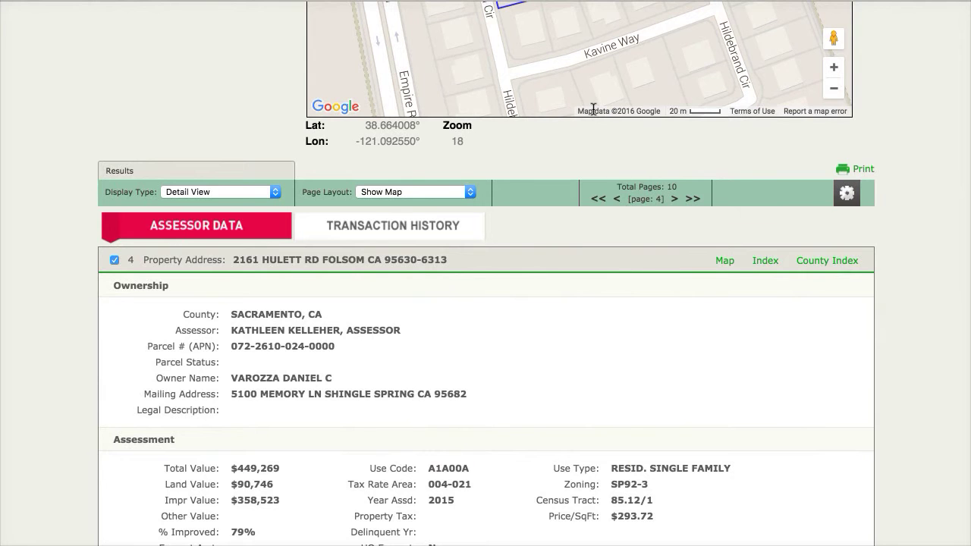
- Hide the map from parcel 4's detail view and preview its one-page printout
click(393, 192)
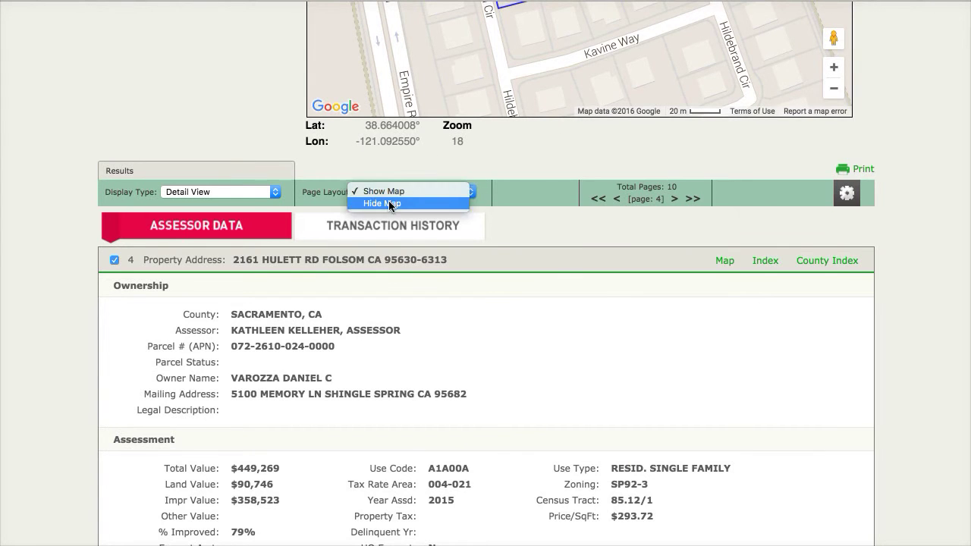
click(388, 202)
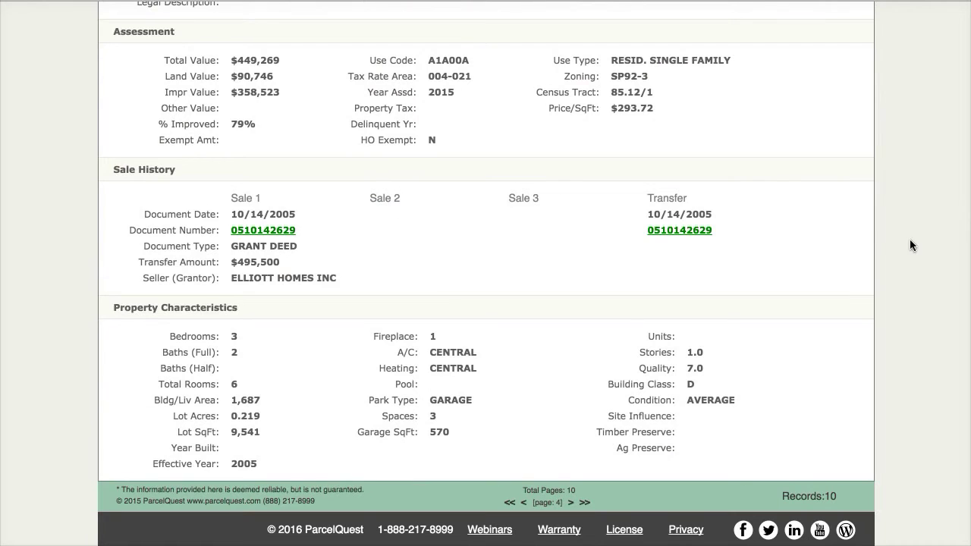
scroll(910, 239, up, 3)
scroll(910, 239, up, 3)
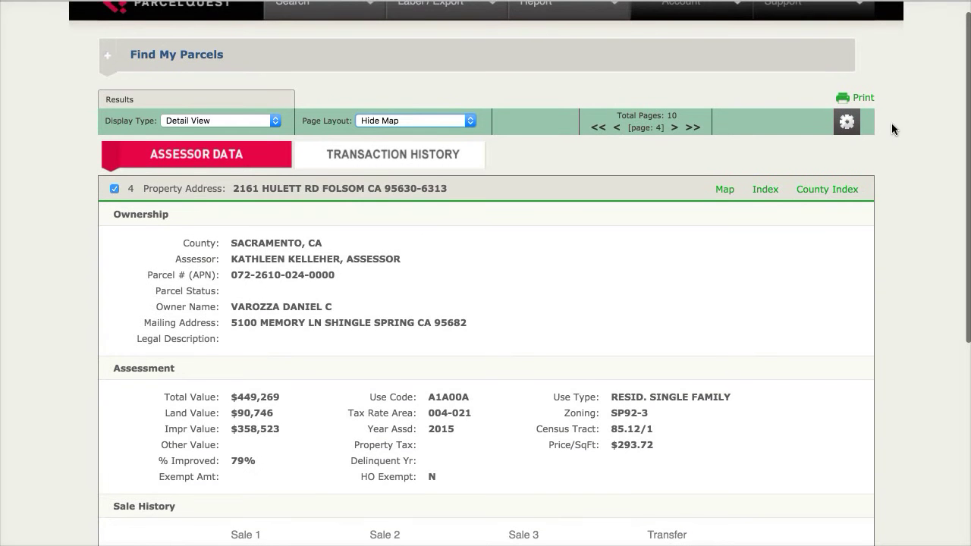
click(860, 101)
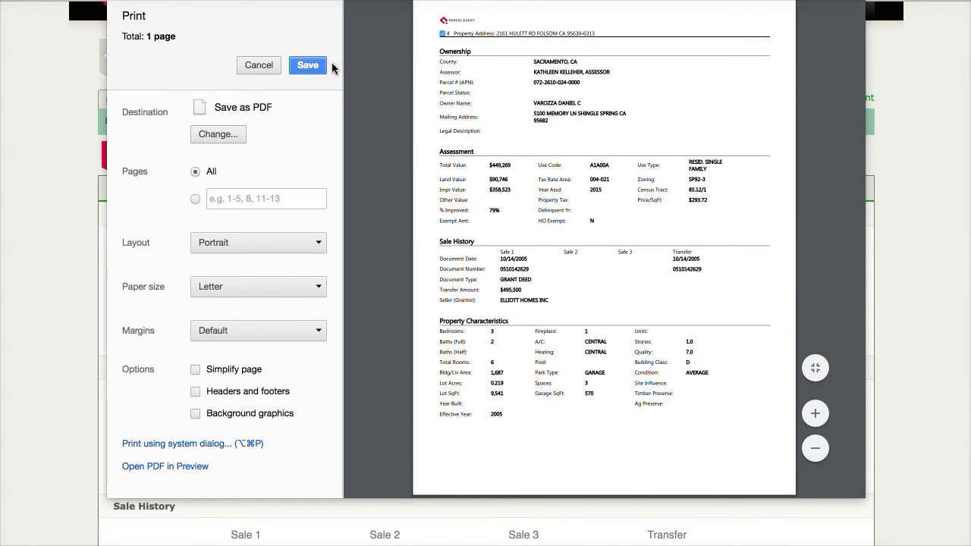
click(259, 66)
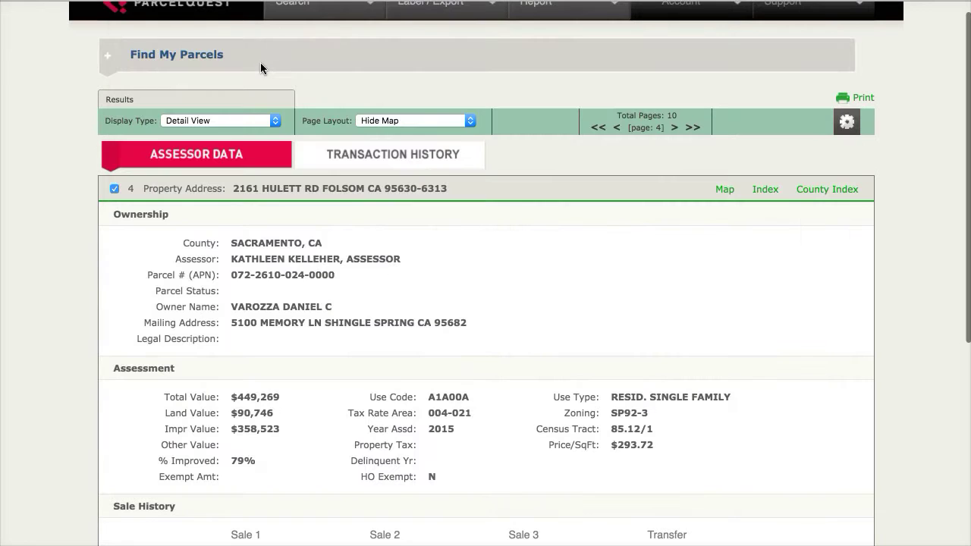
click(404, 120)
- Set Page Layout back to Show Map above the results
click(405, 108)
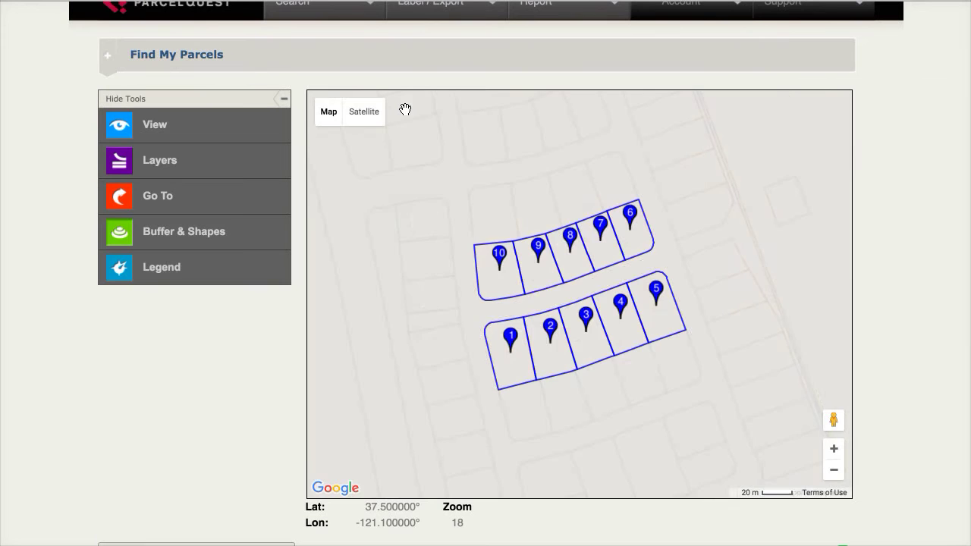
scroll(939, 333, down, 10)
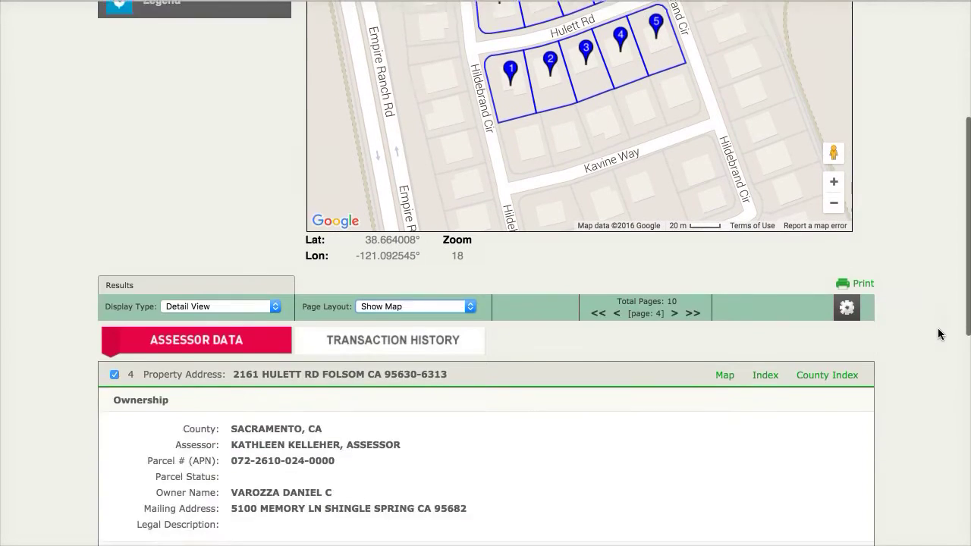
scroll(939, 334, down, 2)
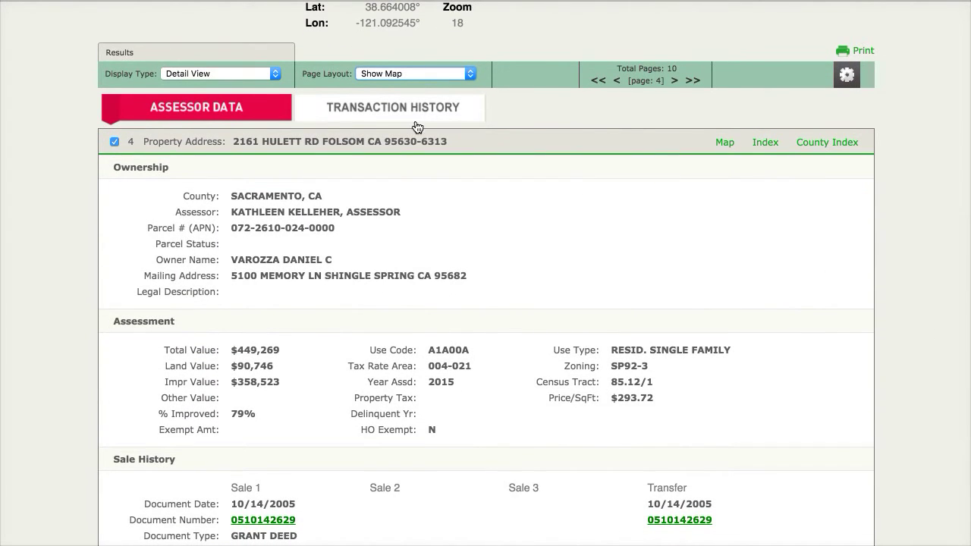
- Change Display Type from Detail View to List View and scroll back to the top
click(227, 72)
click(225, 61)
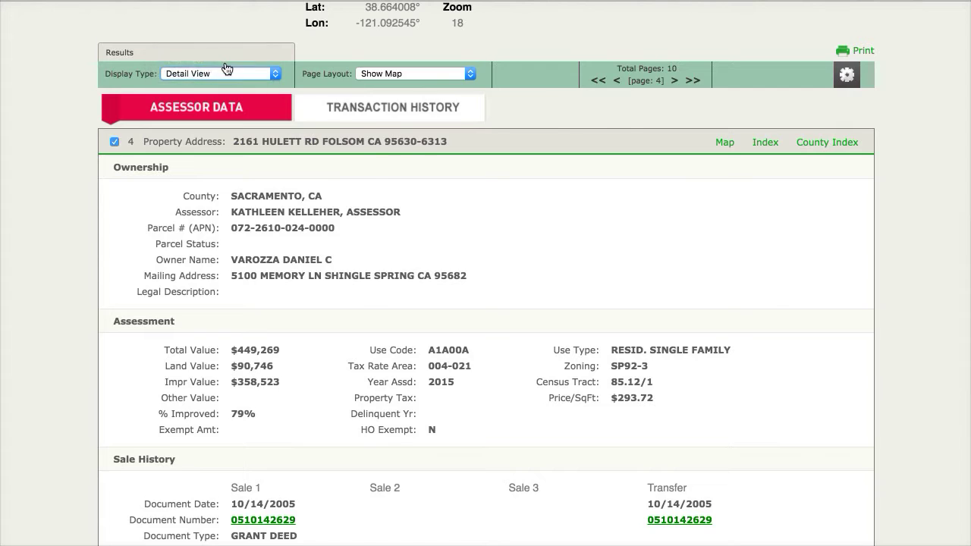
scroll(932, 320, down, 4)
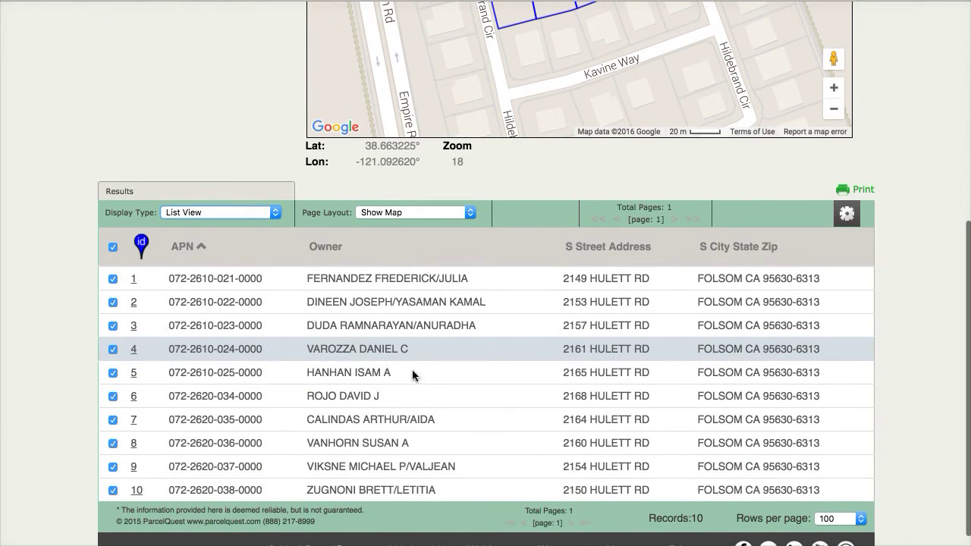
scroll(340, 454, up, 1)
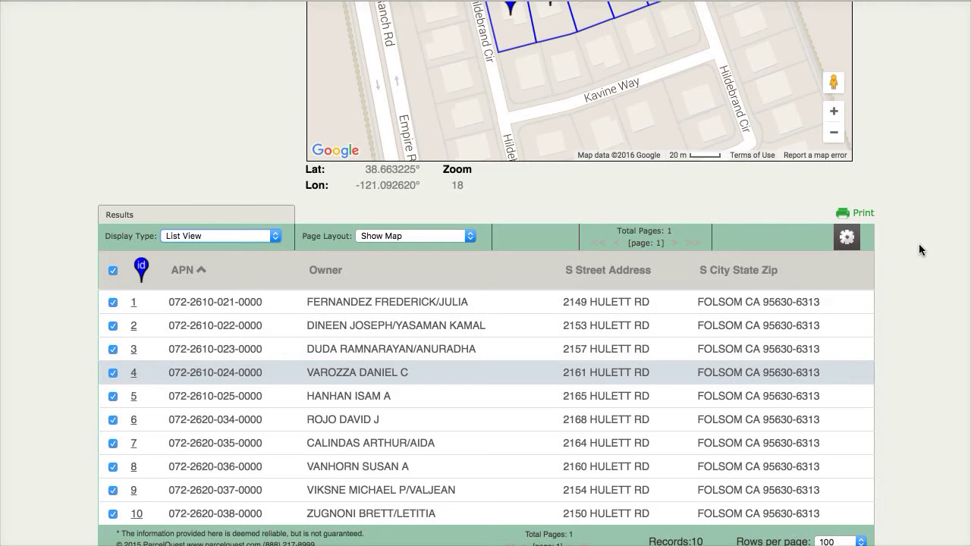
scroll(919, 250, up, 5)
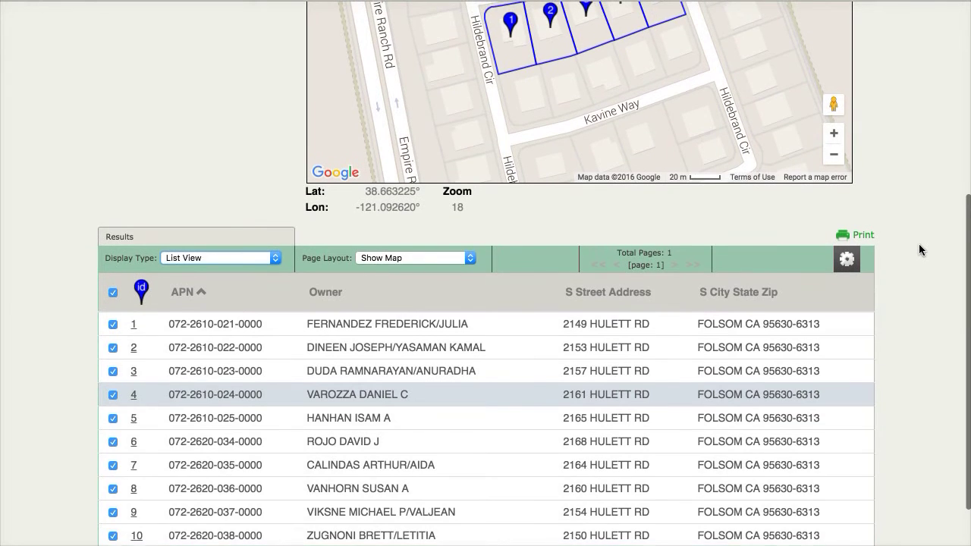
scroll(919, 249, up, 1)
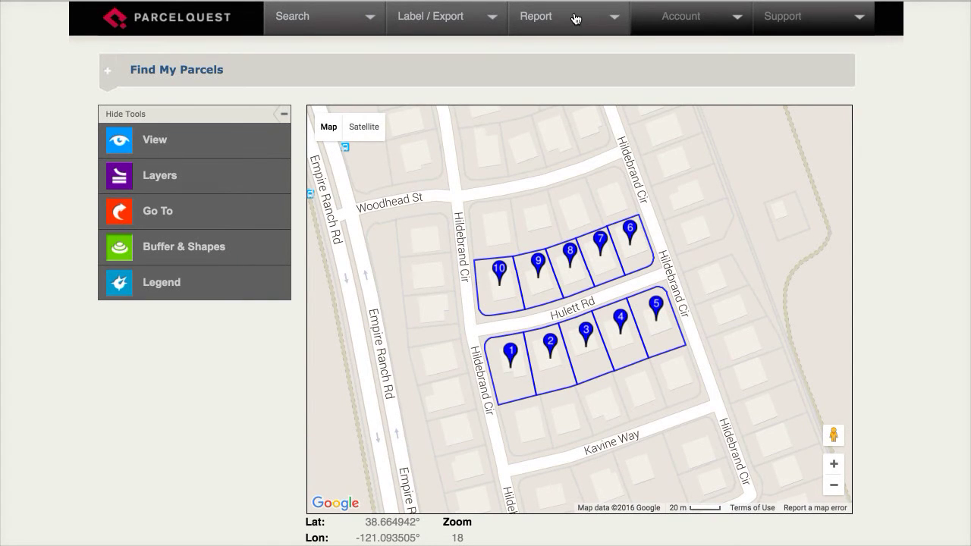
- Check the Results table of Hulett Rd parcels, then open the Report menu with Detail ticked
scroll(933, 343, down, 3)
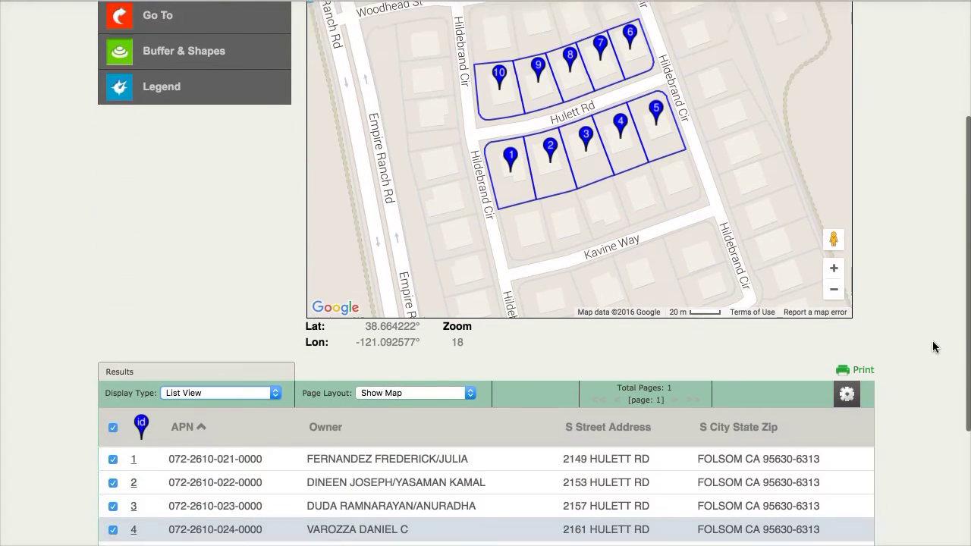
scroll(932, 341, down, 3)
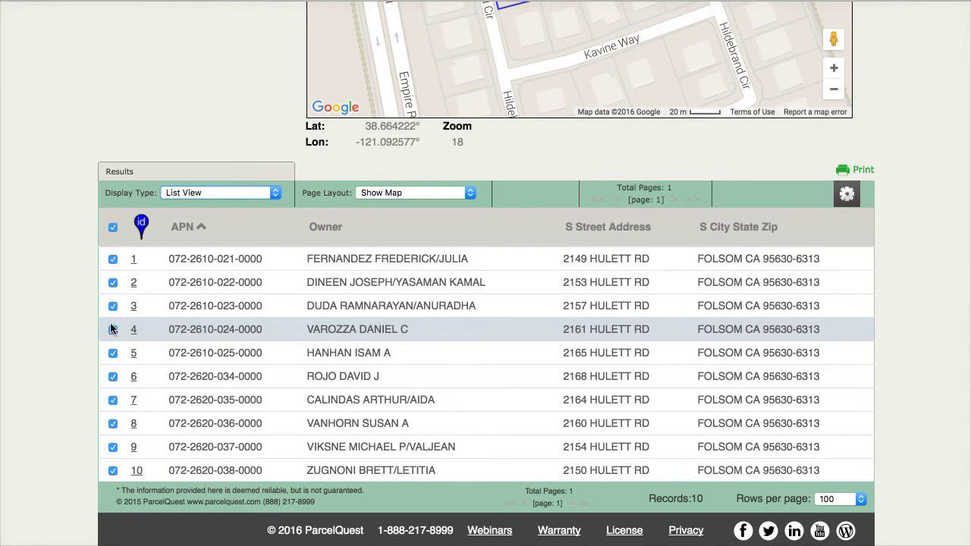
scroll(59, 321, up, 5)
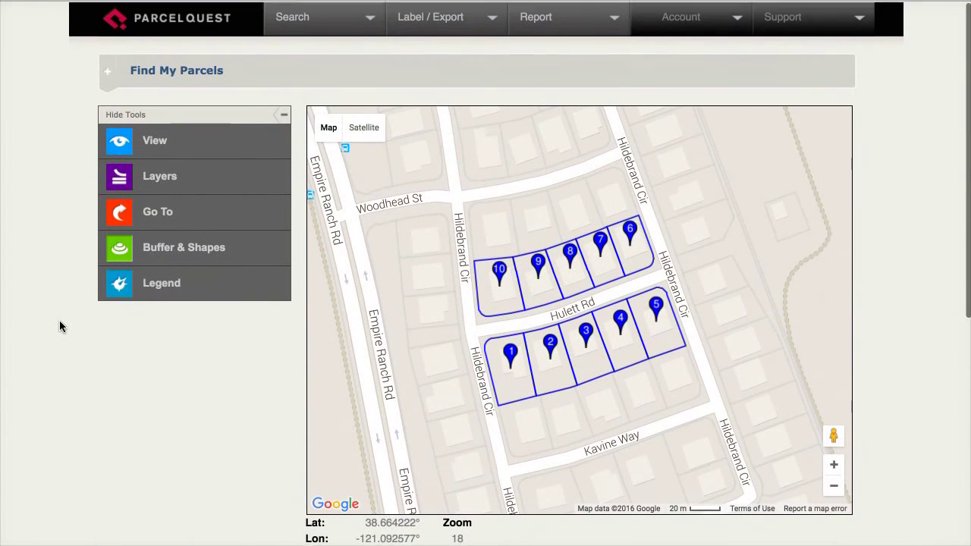
click(578, 20)
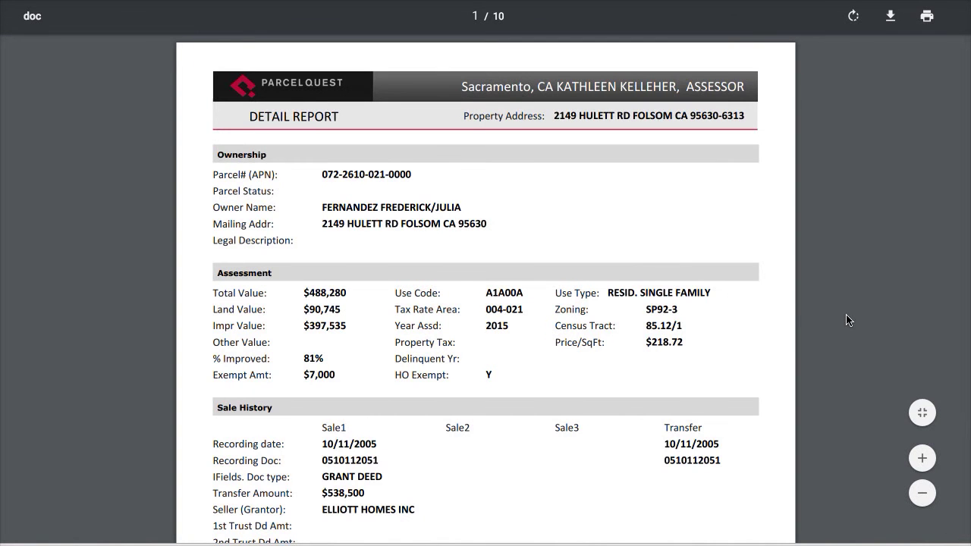
- Scroll through the 10-page Hulett Rd Detail Report PDF in Chrome PDF Viewer
scroll(850, 321, down, 4)
scroll(849, 321, down, 10)
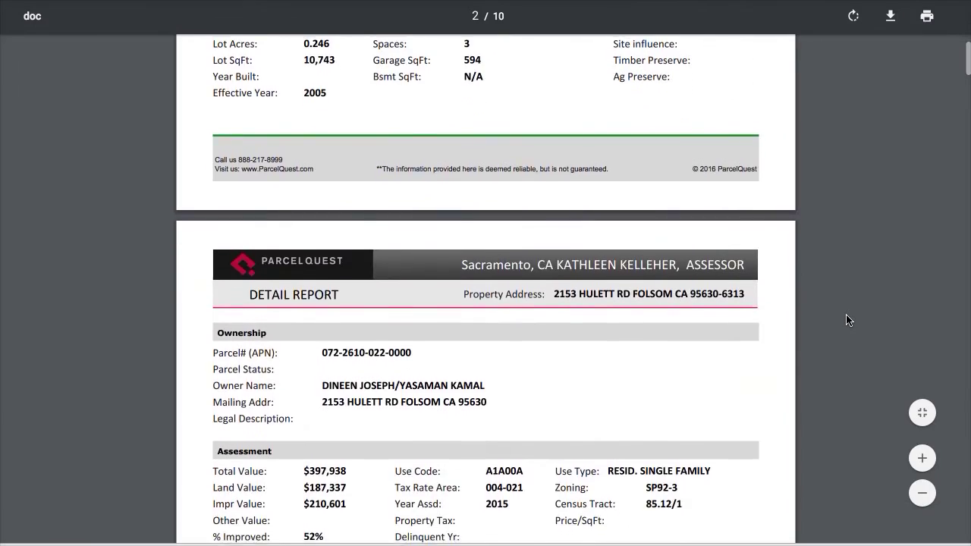
scroll(850, 321, down, 5)
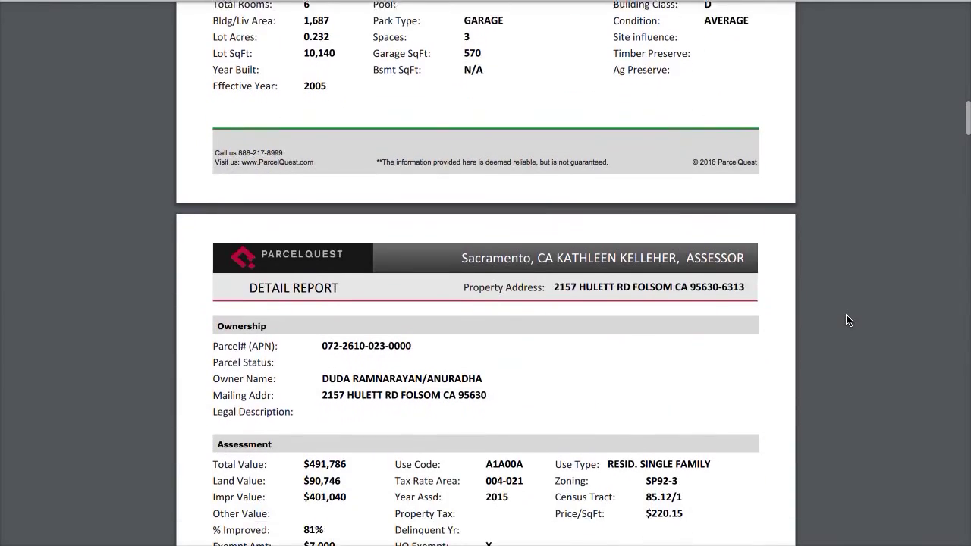
scroll(849, 321, up, 5)
scroll(850, 321, up, 15)
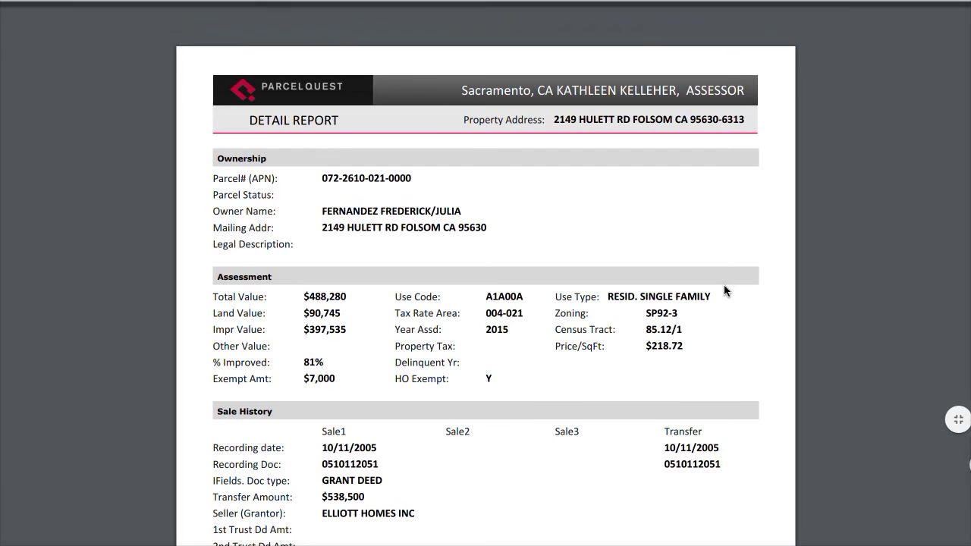
scroll(724, 306, down, 2)
scroll(723, 310, down, 1)
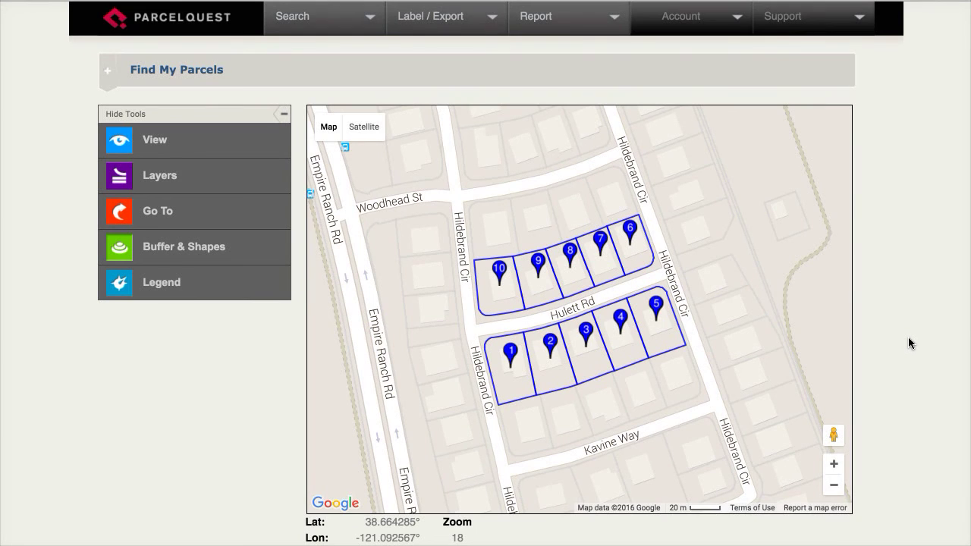
- Untick parcels 3, 6 and 9 in the Results table, leaving seven, and reopen Report choices
scroll(908, 343, down, 5)
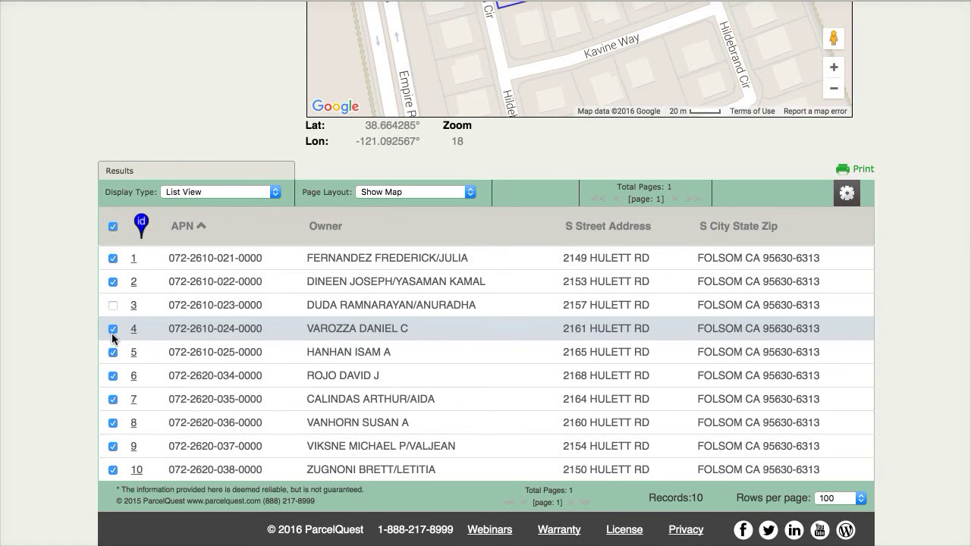
click(112, 376)
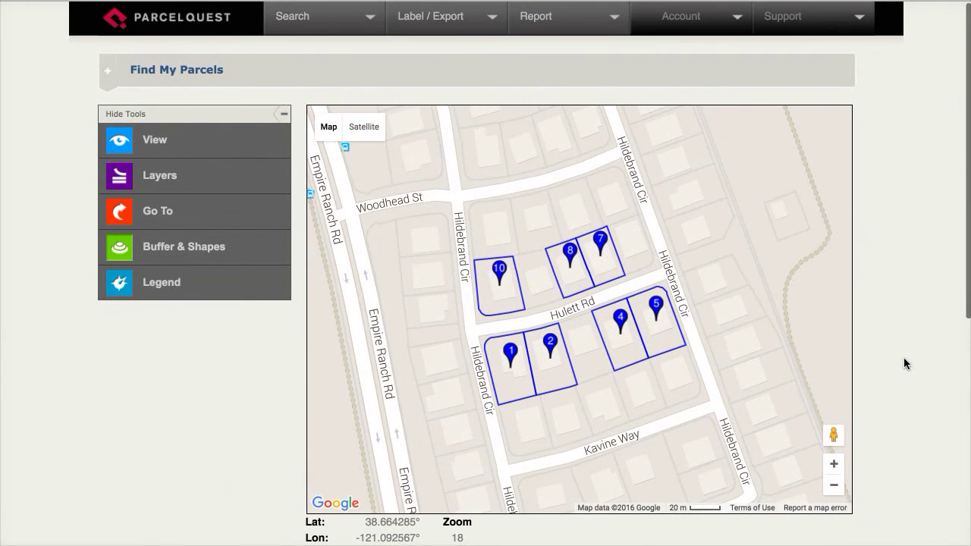
click(580, 25)
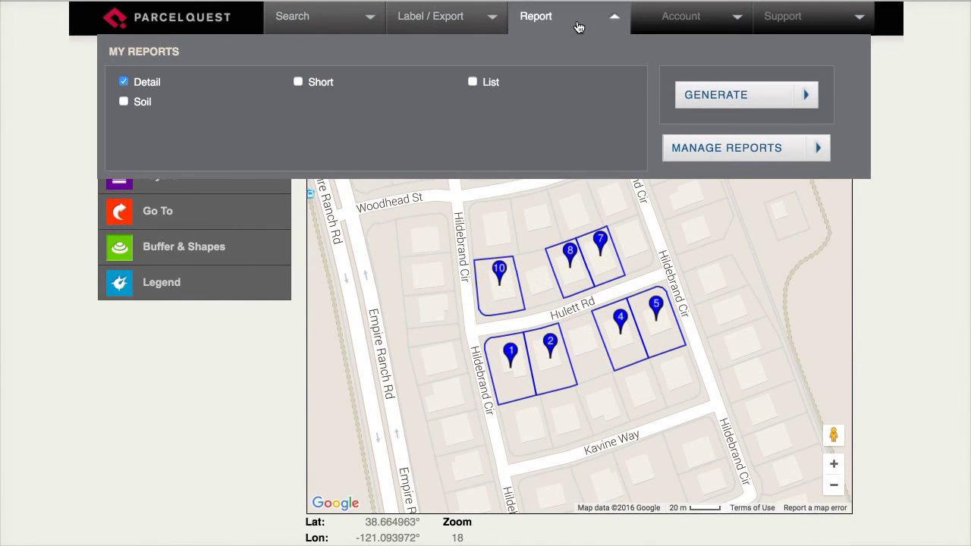